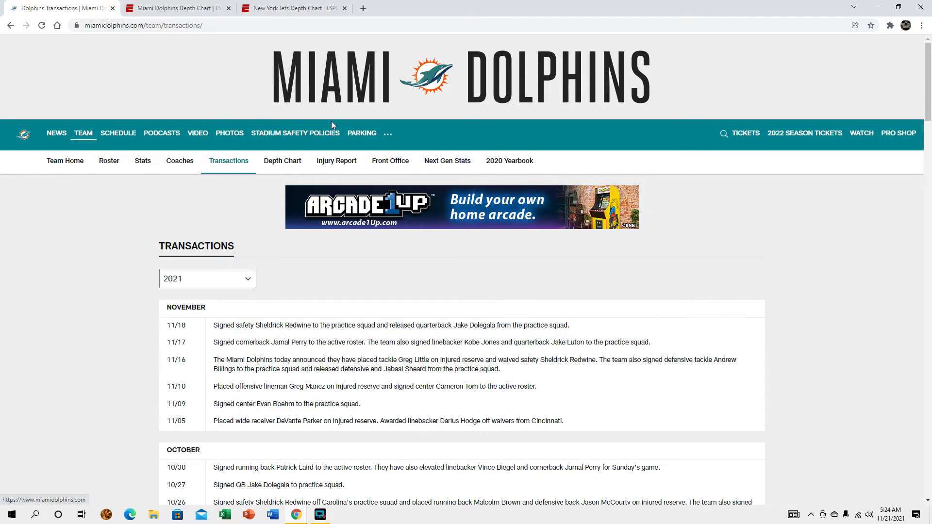
View the Dolphins' Week 11 injury report listing Dolphins and Jets players
left_click(335, 160)
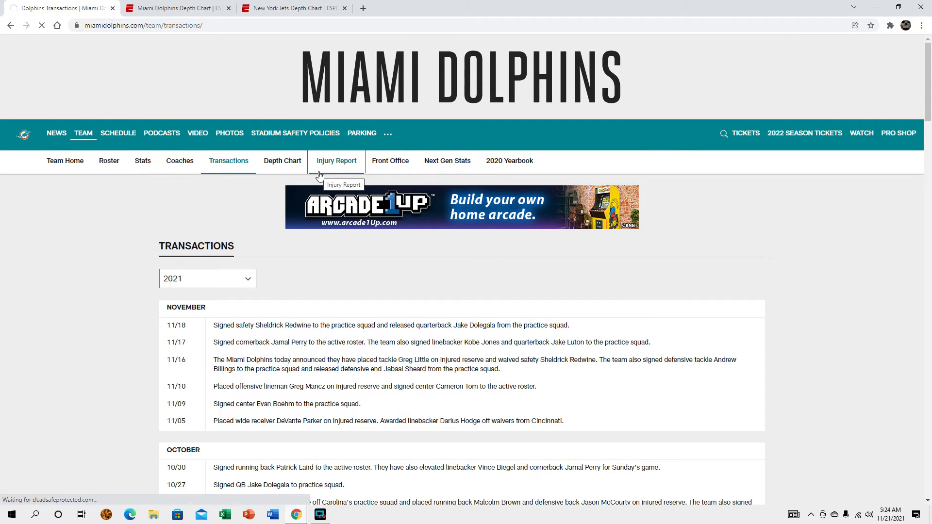
scroll(274, 237, "down", 2)
scroll(275, 236, "down", 2)
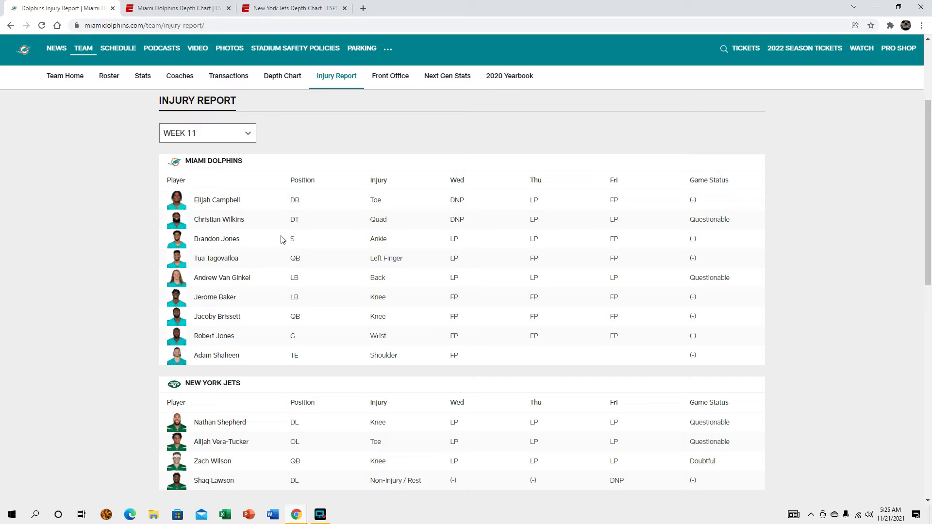
scroll(282, 239, "down", 1)
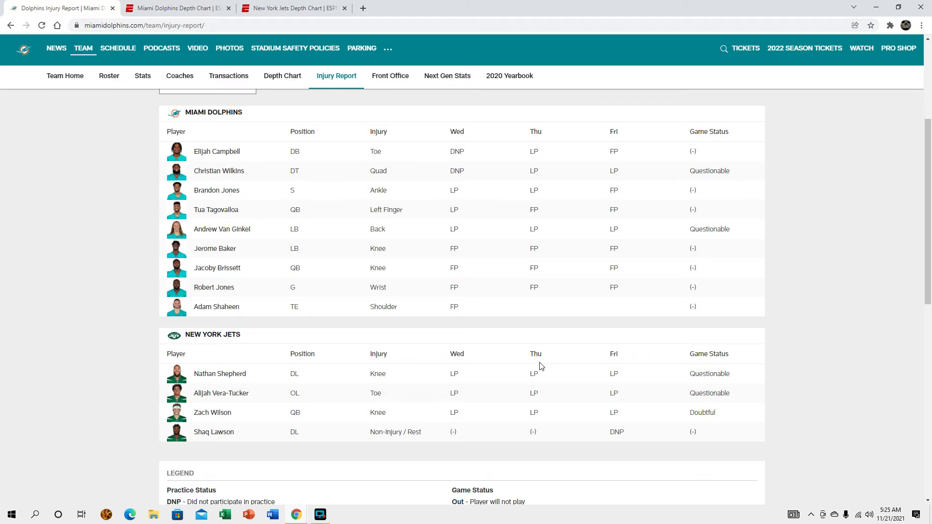
Review ESPN's Miami Dolphins depth chart with the 3WR 1TE offense and Base 3-4 D defense
left_click(185, 8)
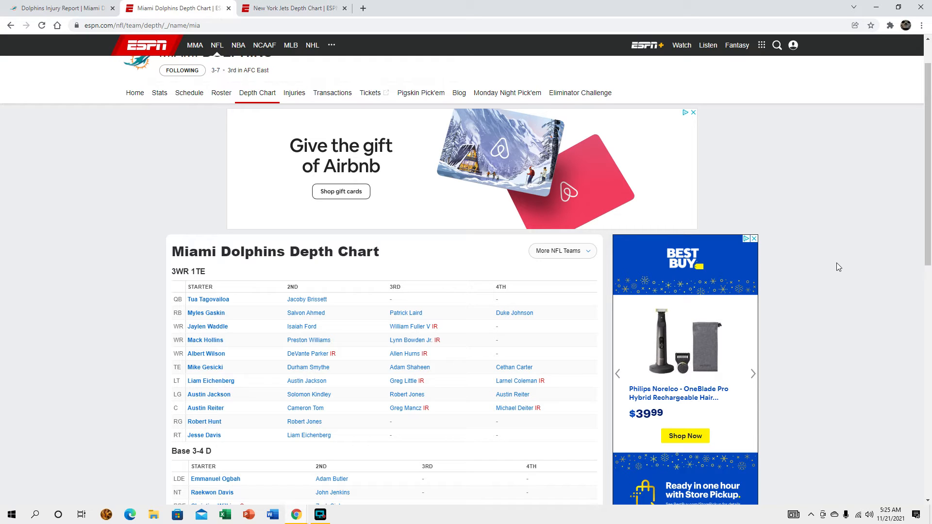
scroll(837, 263, "down", 3)
scroll(837, 263, "down", 3)
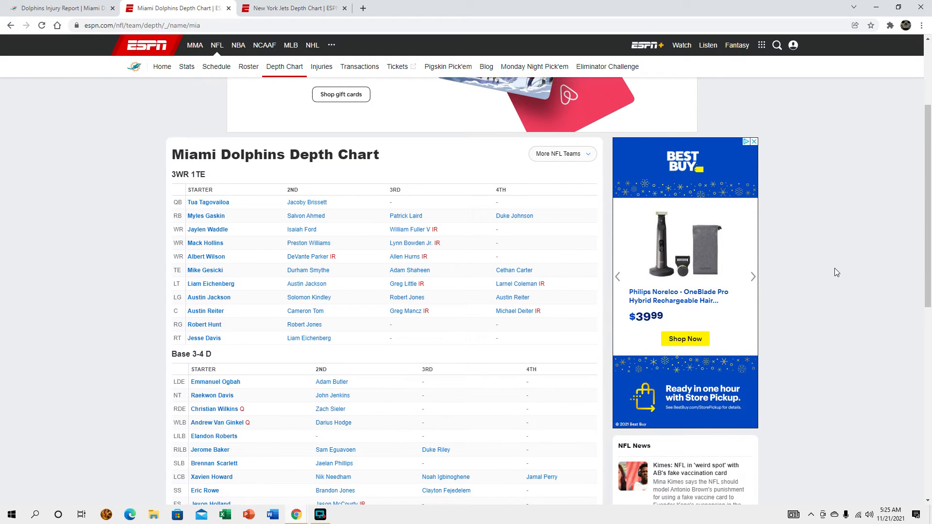
scroll(834, 268, "down", 1)
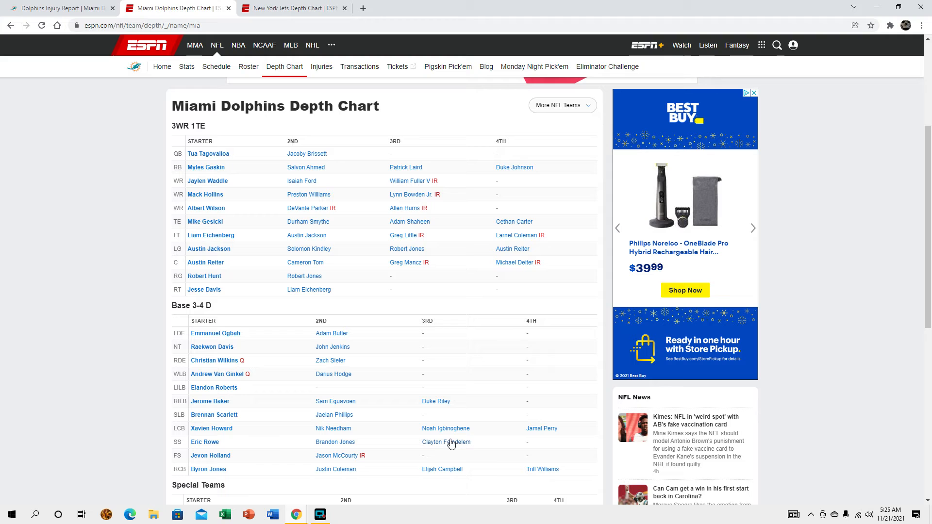
scroll(494, 459, "up", 1)
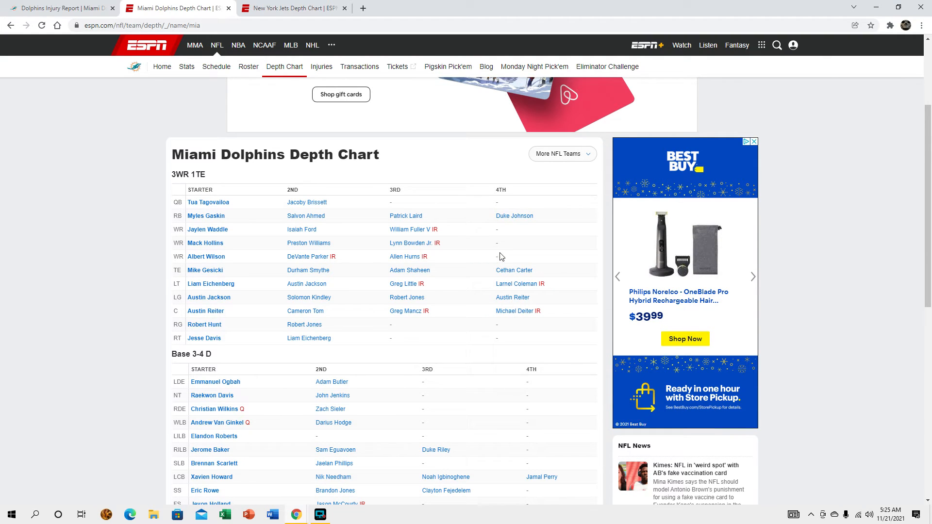
scroll(462, 348, "down", 1)
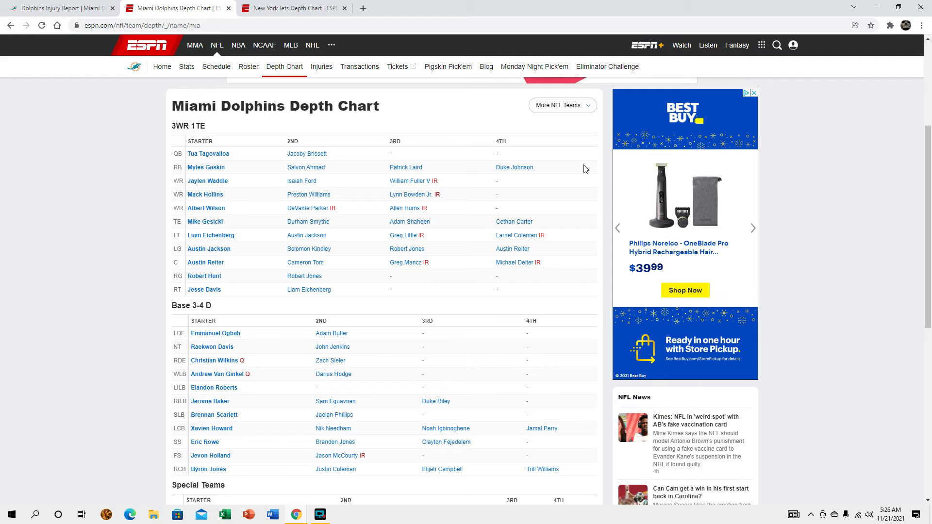
Review ESPN's New York Jets depth chart with the 3WR 1TE offense and Base 4-3 D defense
left_click(289, 8)
scroll(528, 415, "down", 3)
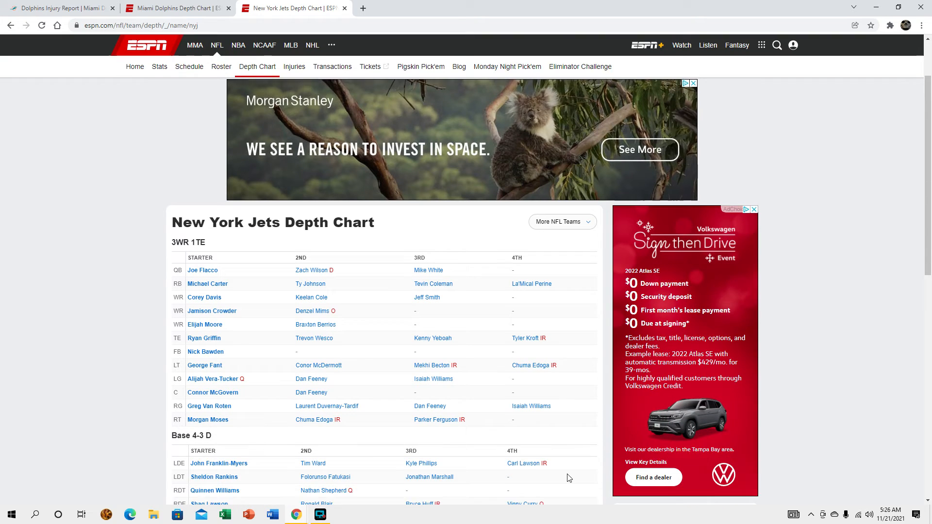
scroll(528, 415, "down", 1)
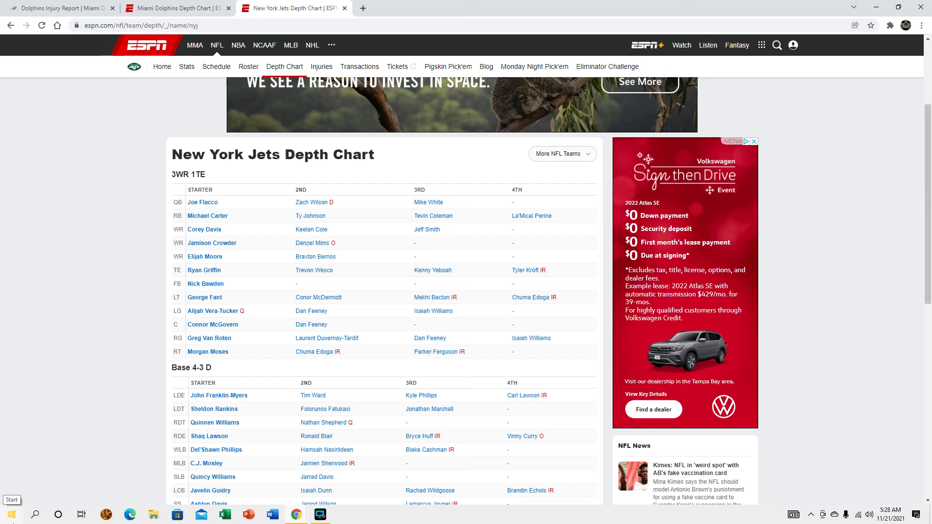
scroll(70, 411, "down", 2)
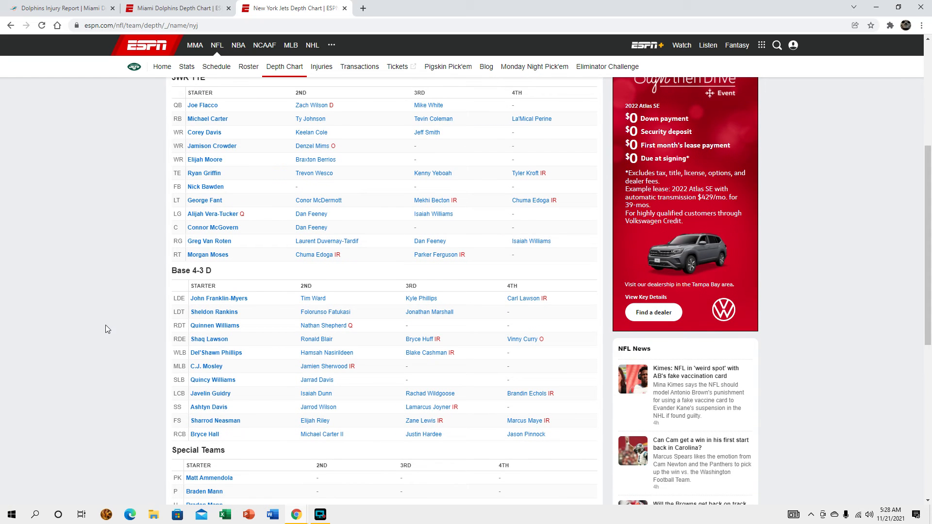
scroll(110, 321, "down", 1)
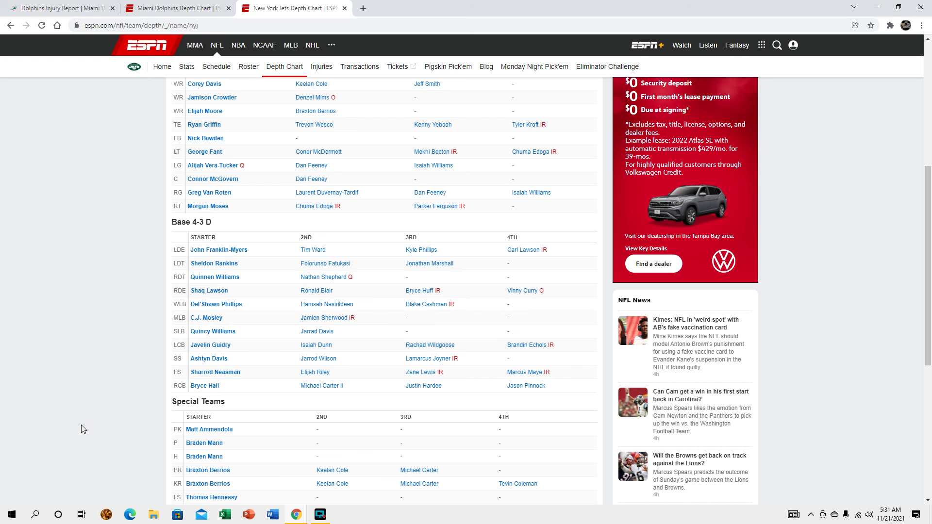
Restore the Screen Recorder window showing the recording running past nine minutes
left_click(320, 515)
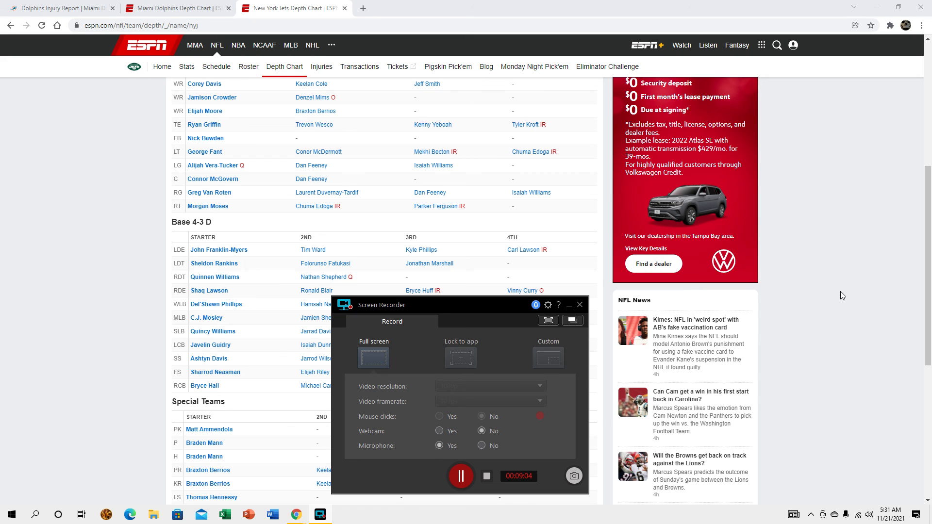